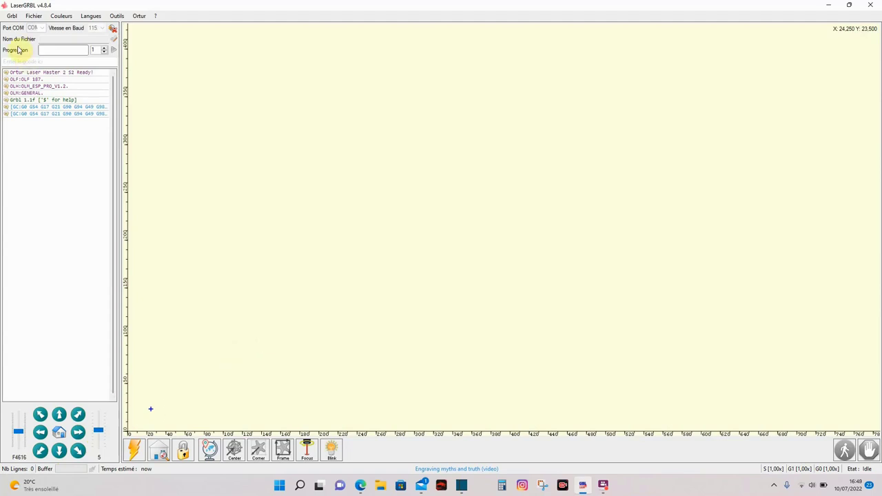
click(34, 17)
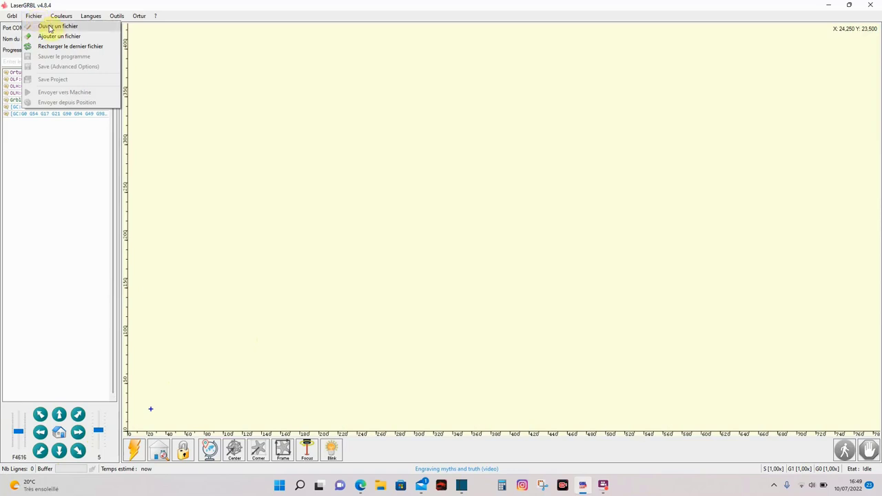
click(49, 27)
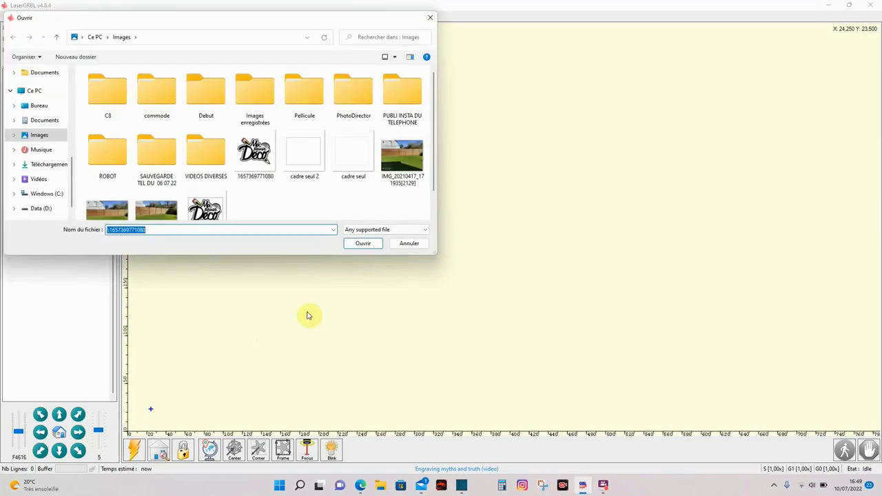
click(253, 159)
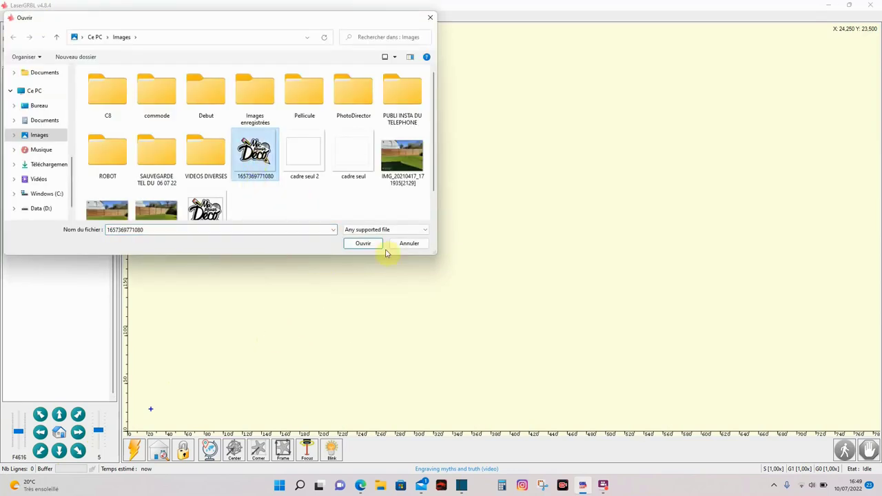
click(365, 243)
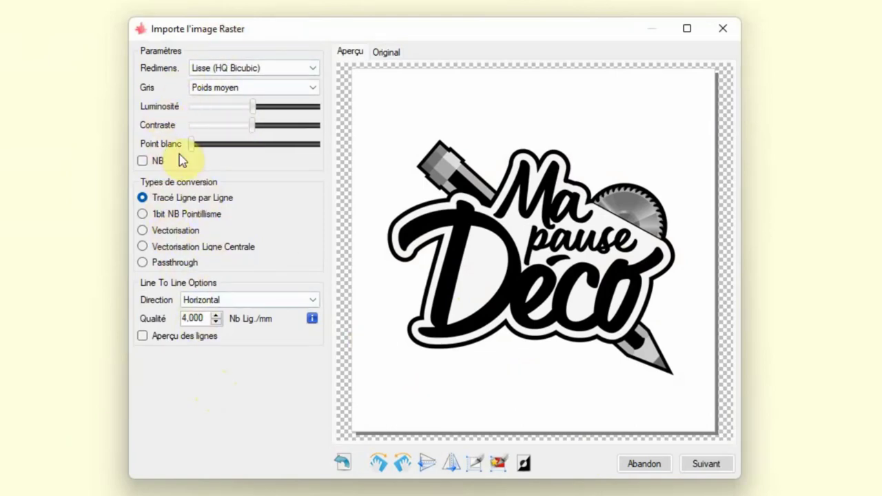
mouse_move(268, 124)
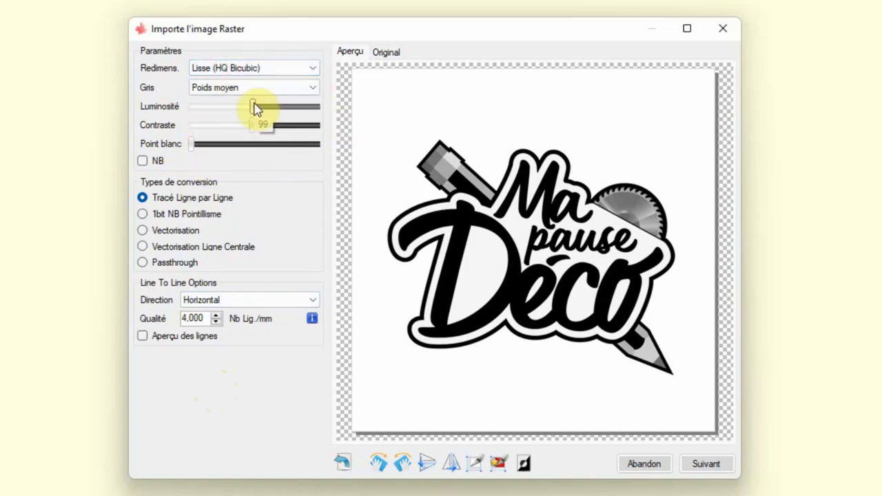
mouse_move(252, 105)
mouse_down()
mouse_move(295, 108)
mouse_move(254, 107)
mouse_up()
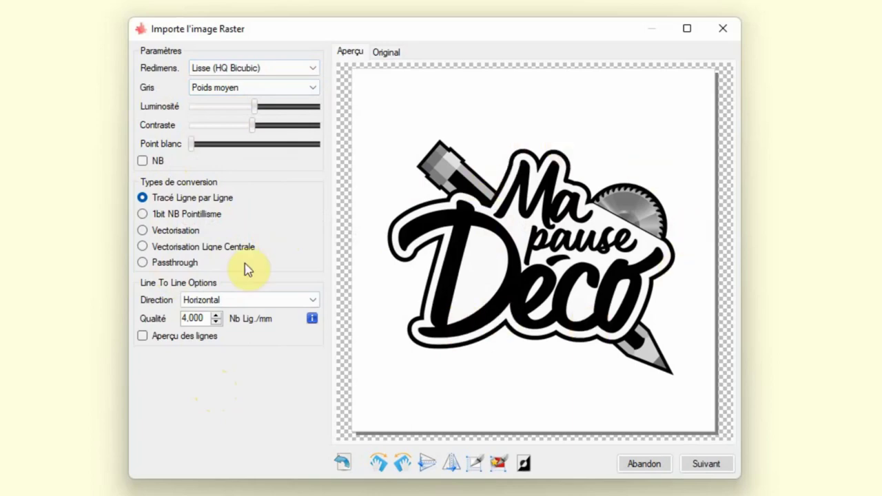
Step: Preview the 1bit NB Pointillisme, Vectorisation, Vectorisation Ligne Centrale and Passthrough conversions, and return to Tracé Ligne par Ligne
click(142, 215)
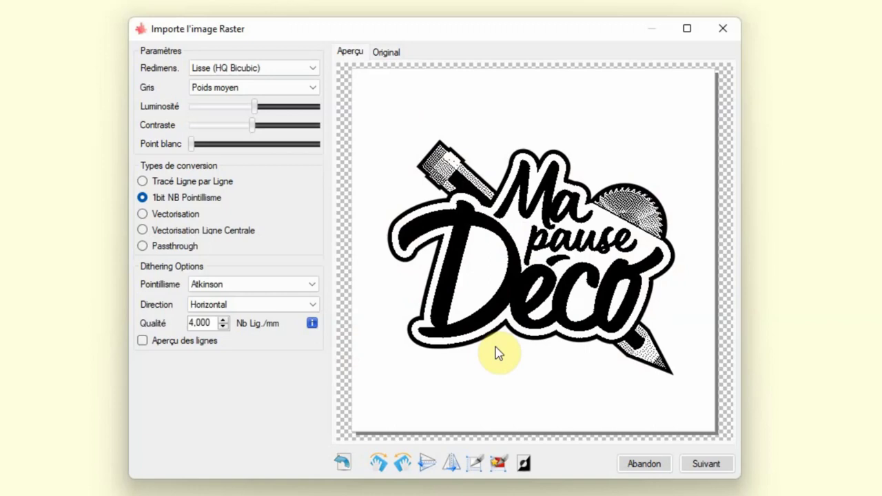
click(145, 216)
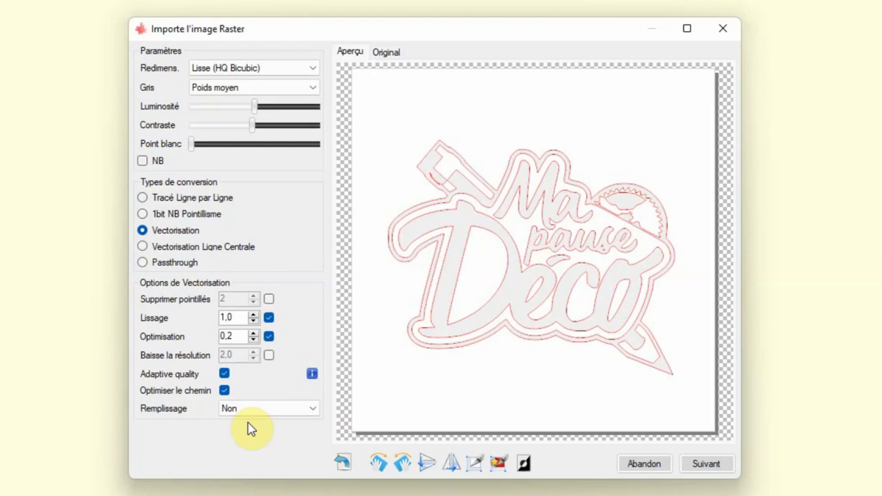
click(143, 245)
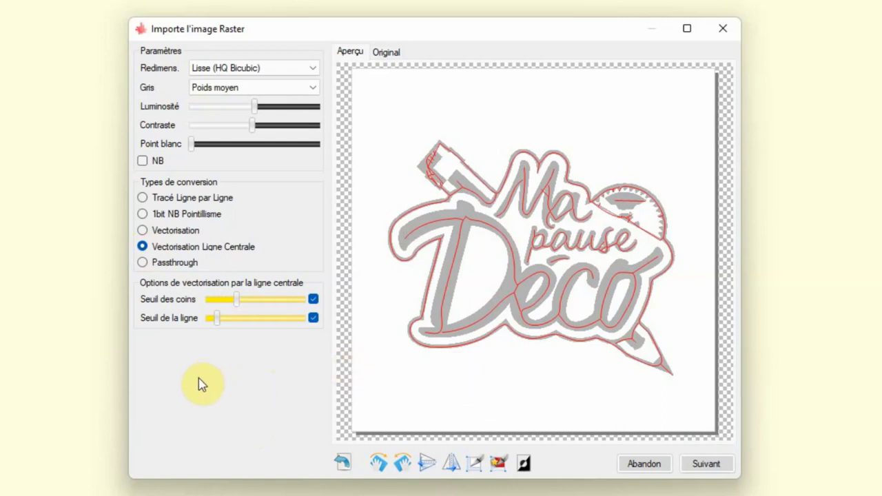
click(143, 262)
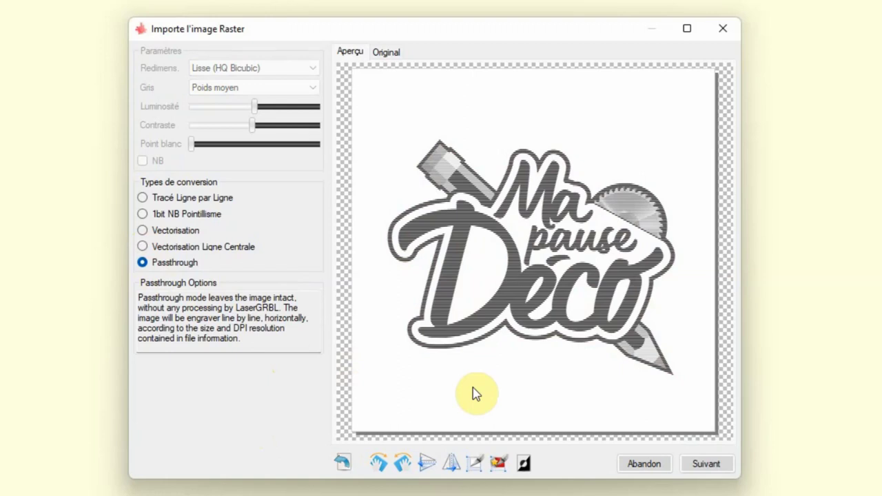
click(144, 200)
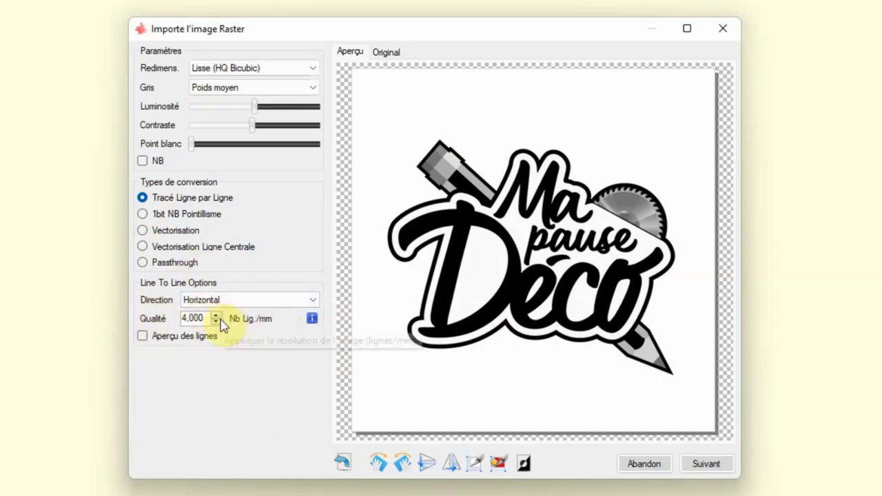
Step: Rotate the logo through a full turn in four quarter turns, and flip it twice along each axis
click(382, 466)
click(382, 465)
click(382, 465)
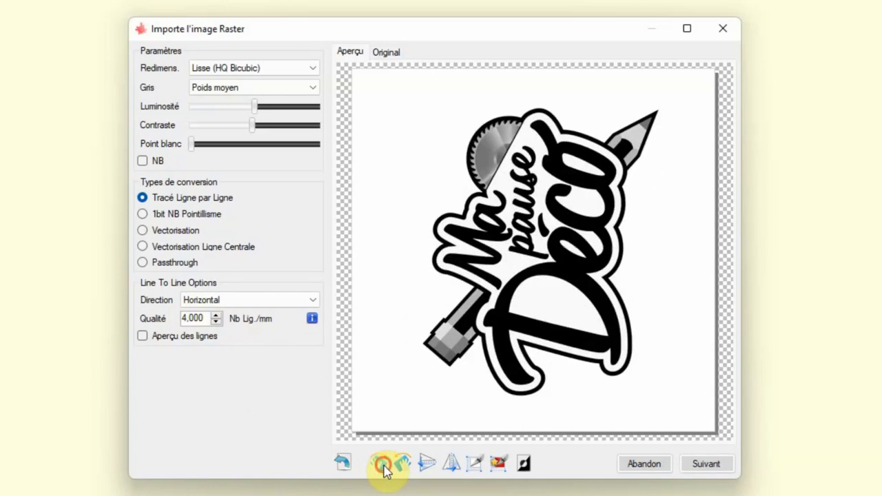
click(383, 466)
click(427, 464)
click(427, 463)
click(449, 466)
click(450, 465)
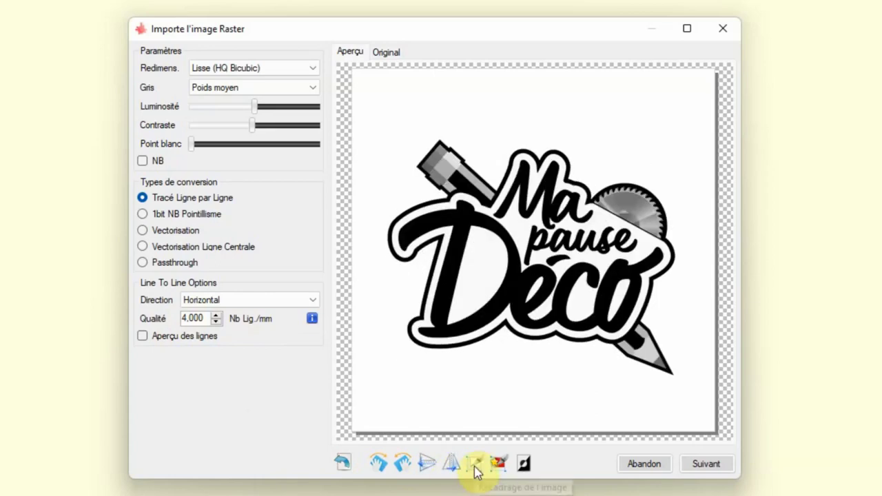
Step: Crop the blank margins tightly around the logo, and invert its colours once before restoring them
click(474, 466)
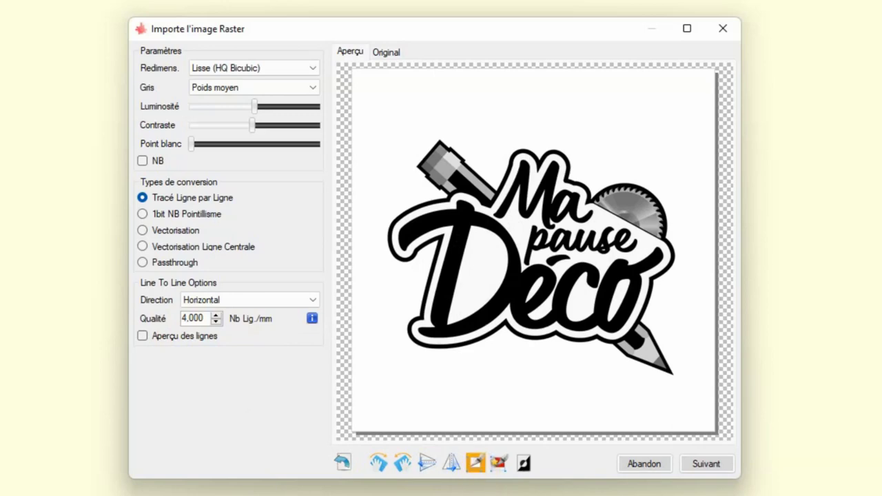
click(498, 465)
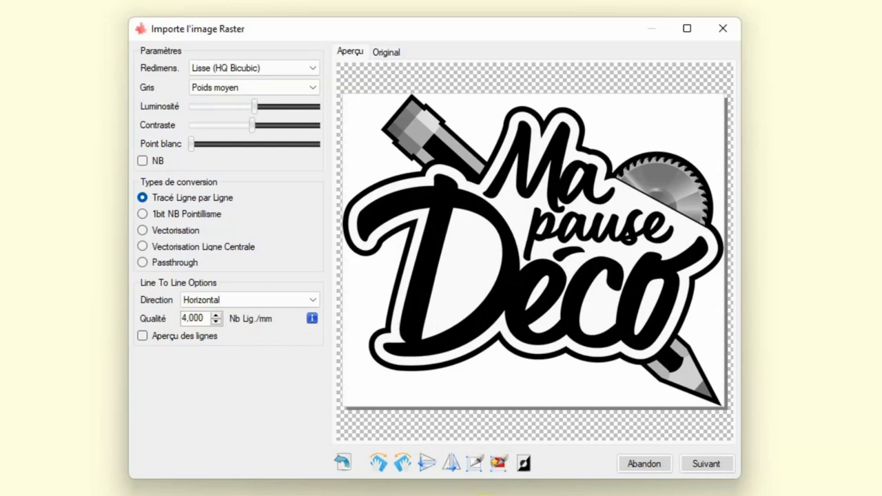
click(524, 465)
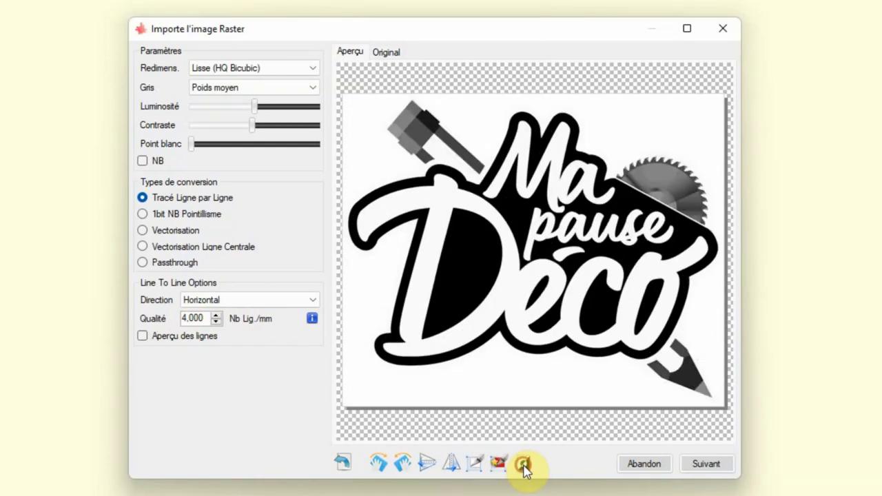
click(523, 465)
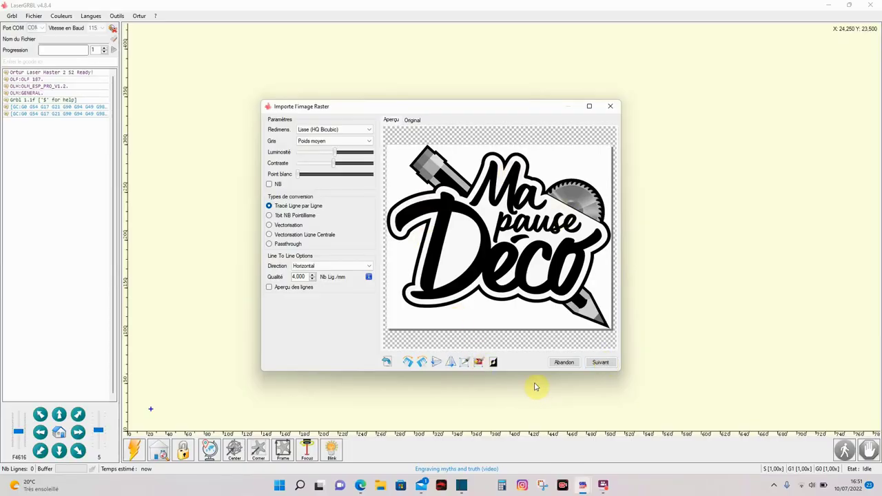
Step: Proceed to the target image settings and choose Ortur LU20W (5.5W) as the laser model in the material configuration
click(599, 365)
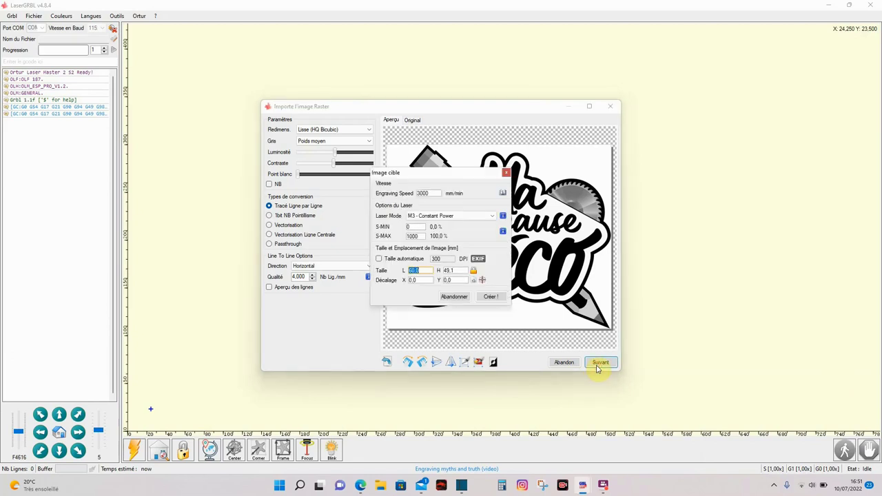
drag(419, 180, 683, 178)
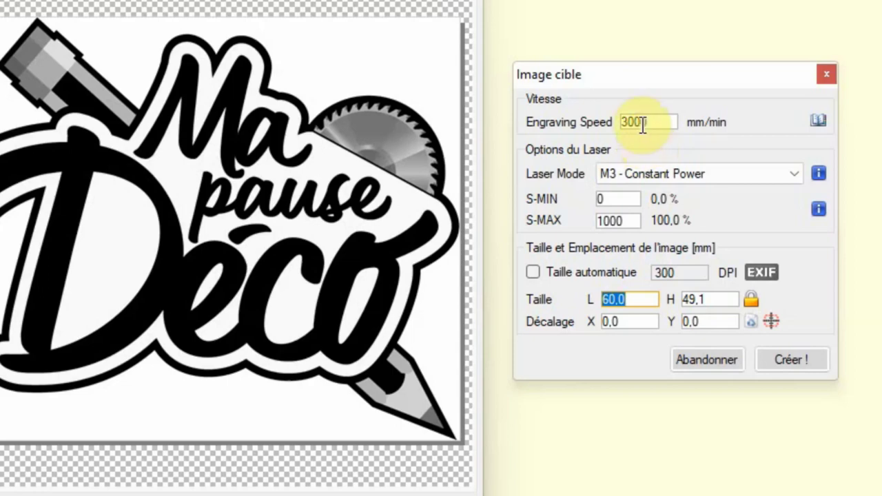
click(817, 121)
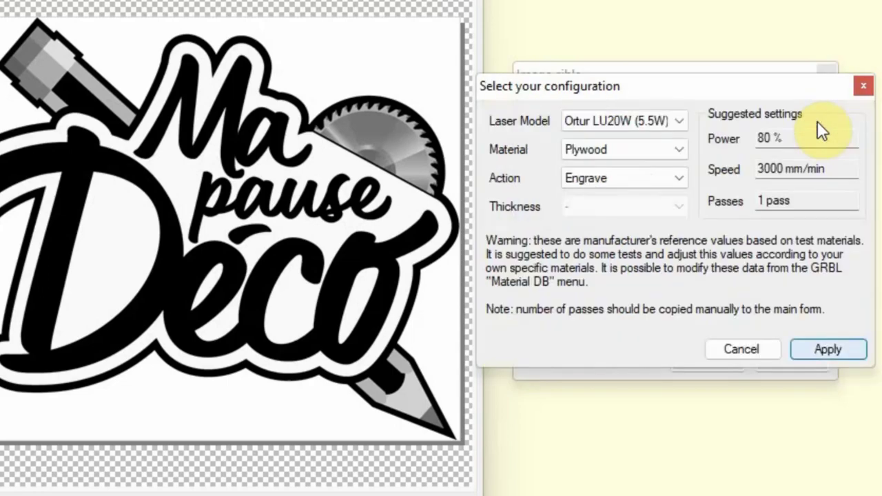
click(682, 117)
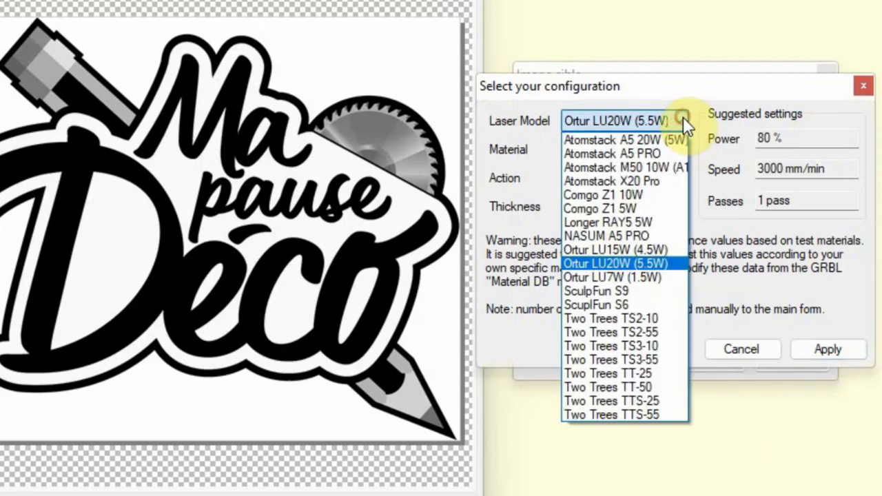
click(614, 262)
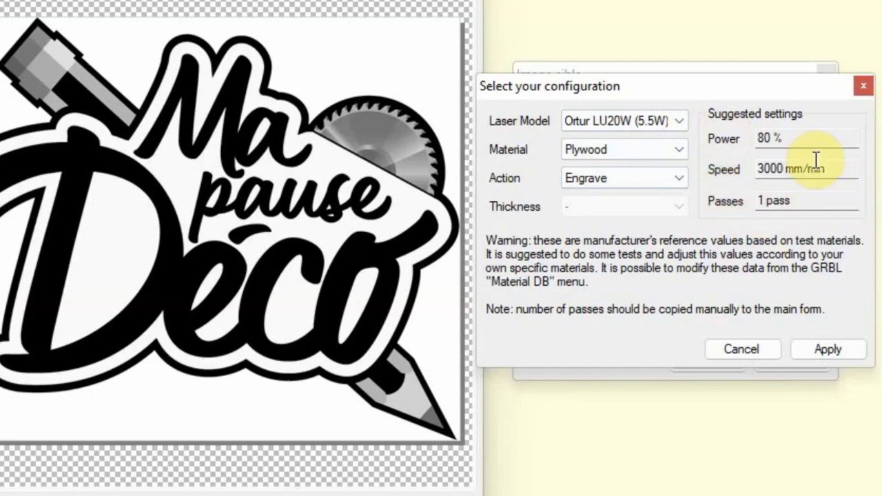
Step: Review the materials available for the laser model and keep Plywood selected
click(587, 151)
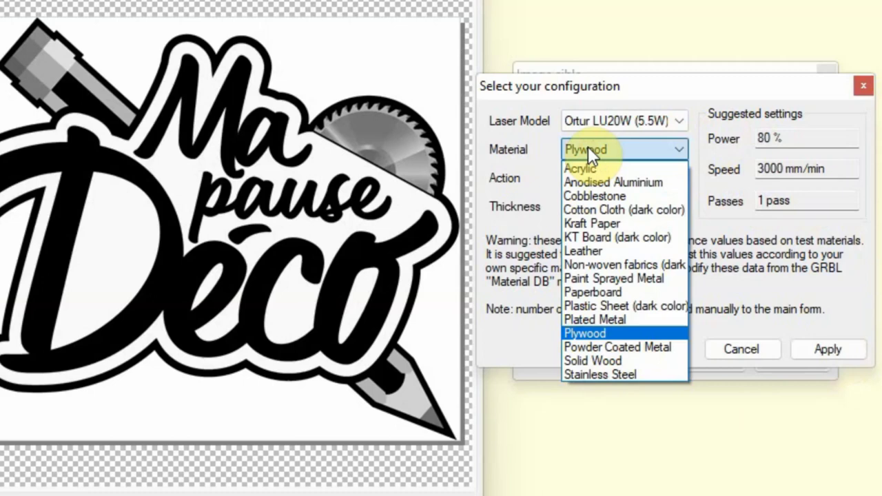
click(588, 146)
click(587, 146)
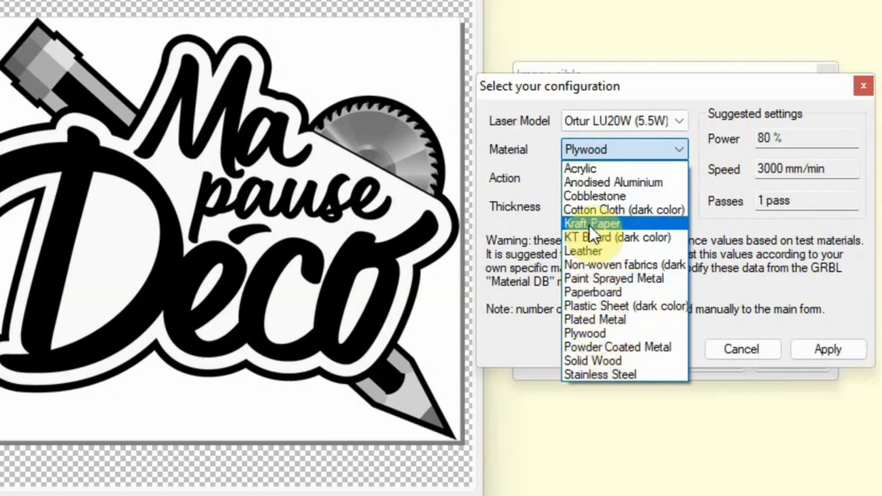
click(594, 151)
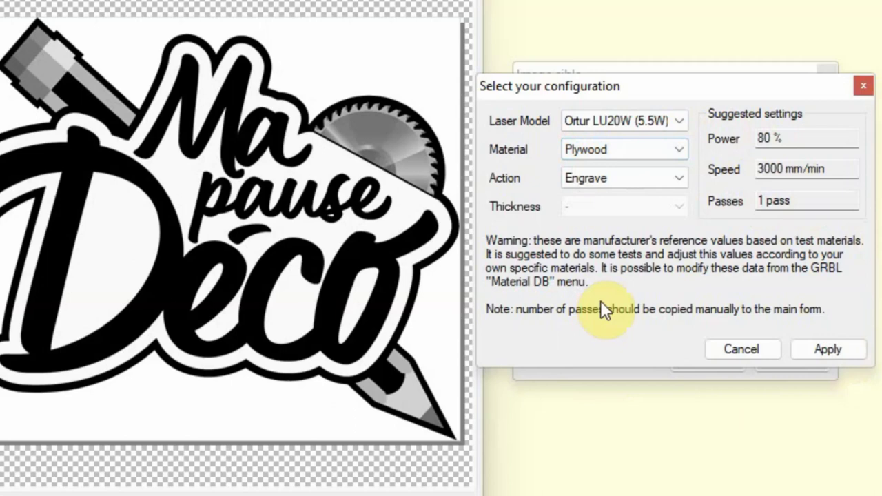
Step: Try the Cut action for plywood, check its thickness options, and return the action to Engrave
click(633, 177)
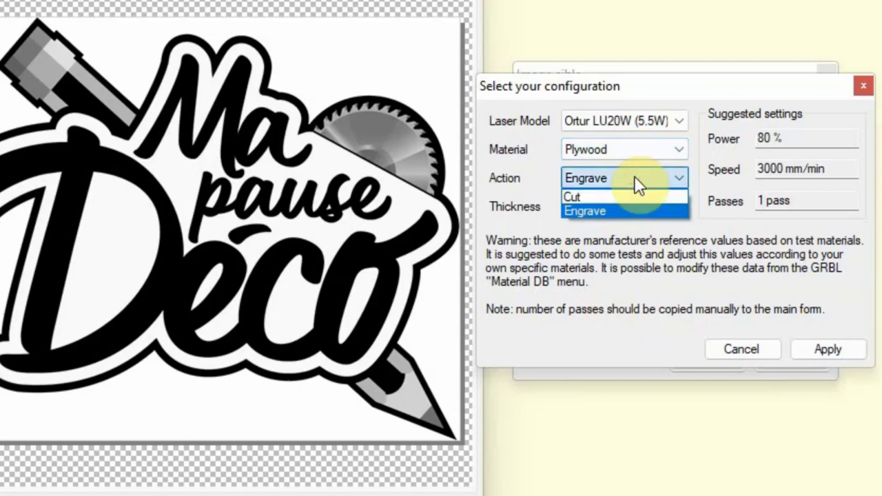
click(629, 195)
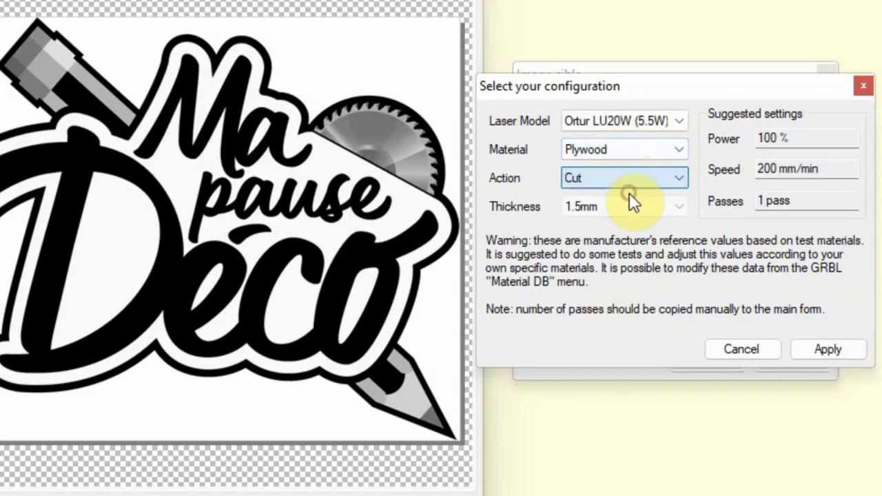
click(627, 204)
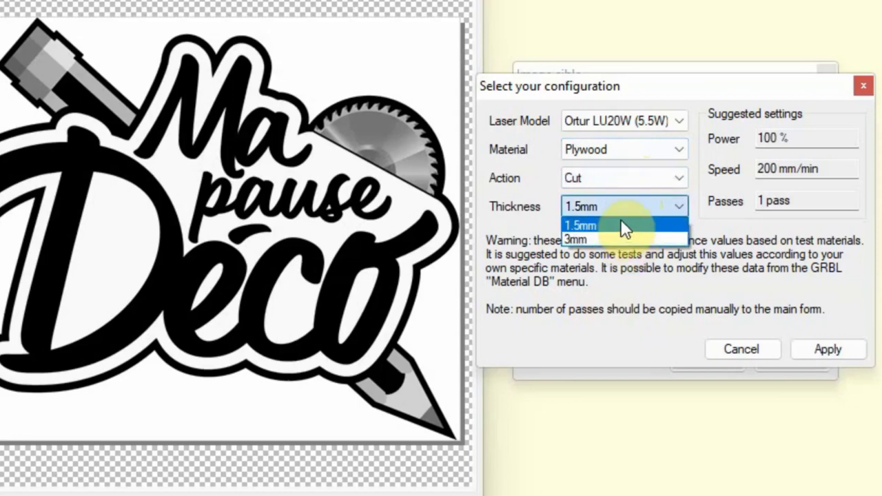
click(618, 176)
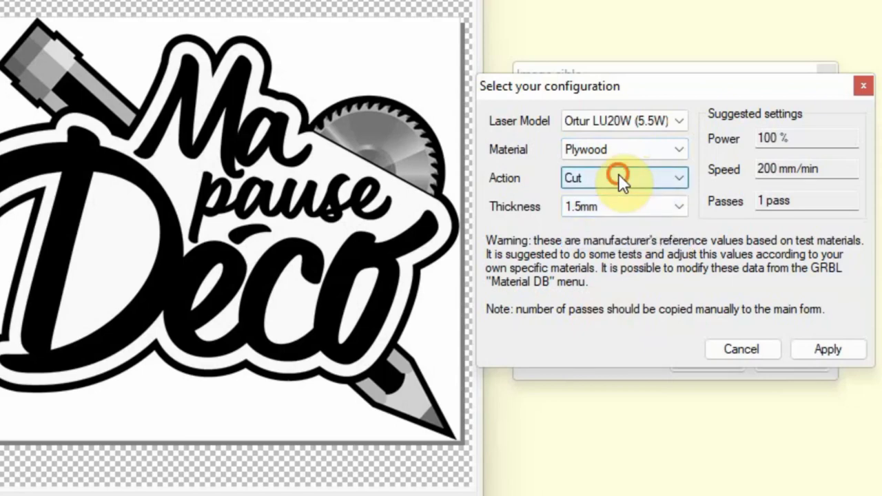
click(618, 175)
click(616, 208)
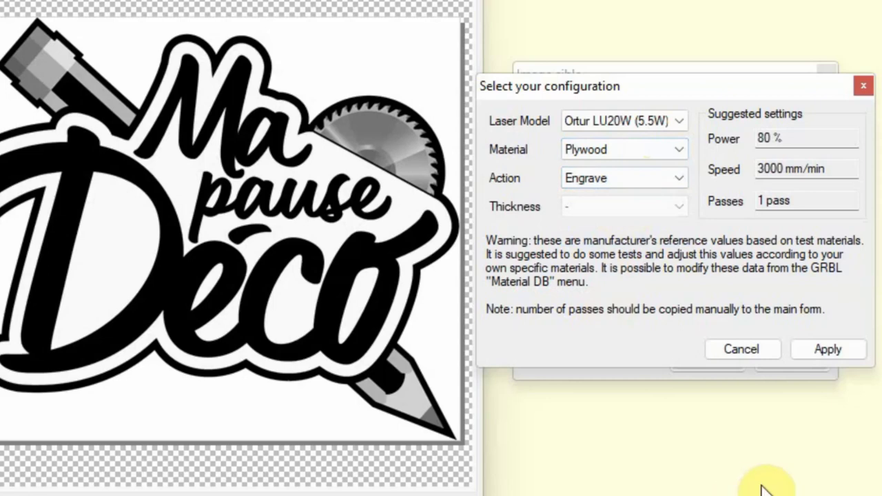
Step: Apply the suggested plywood engraving settings and set the maximum laser power S-MAX to 1000
click(827, 350)
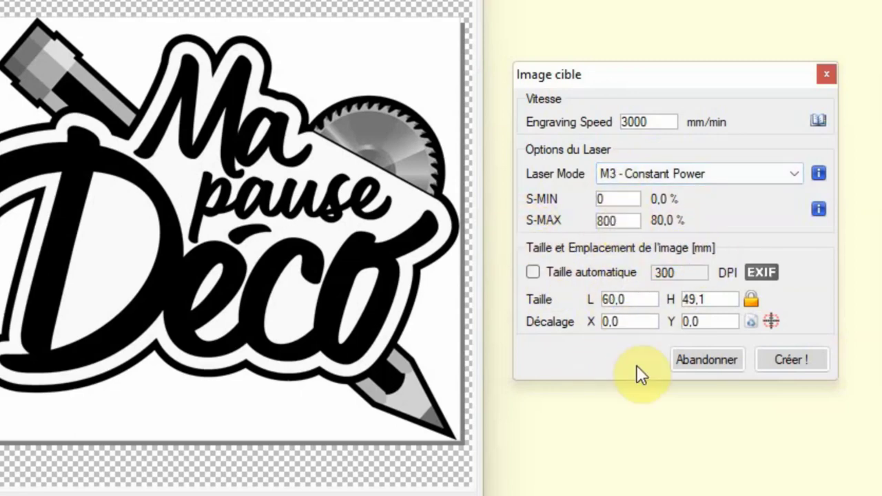
double_click(610, 221)
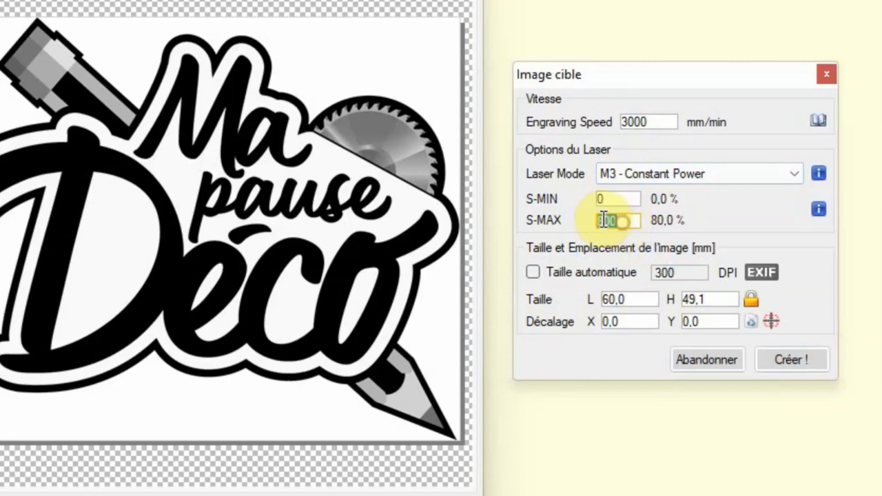
text(1000)
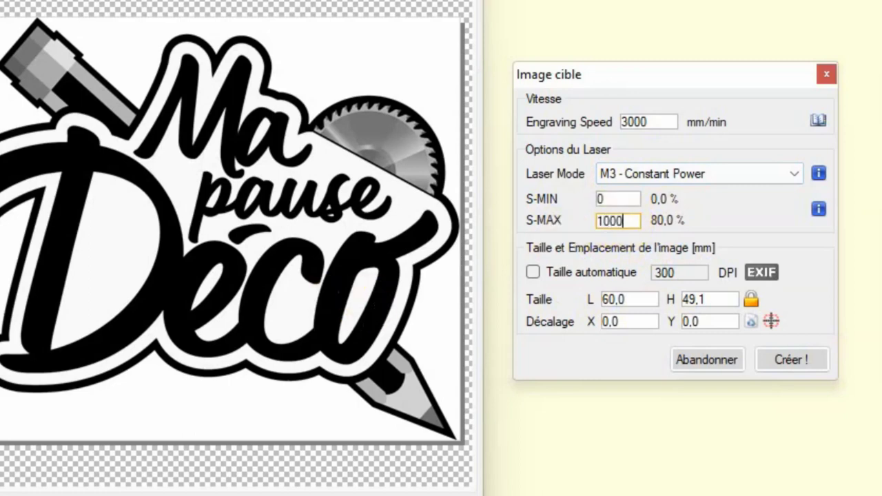
click(361, 303)
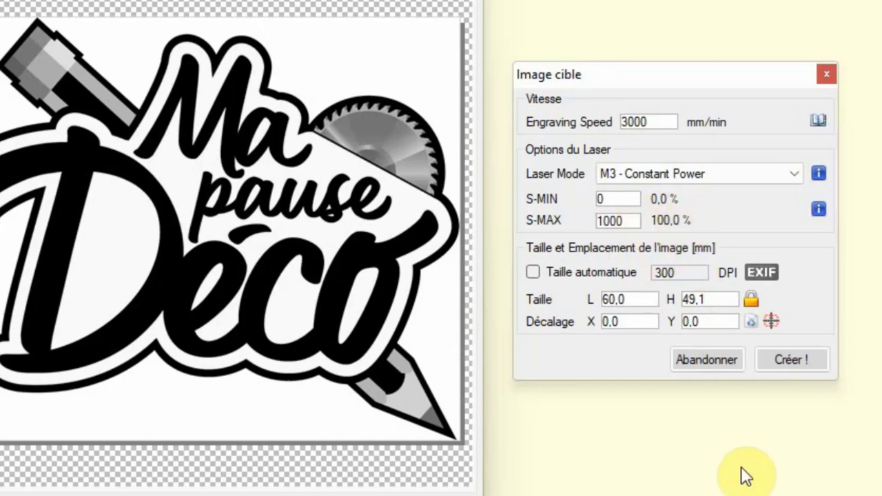
Step: Set the image height to 60 mm with the proportions locked and create the engraving from the target image settings
double_click(631, 301)
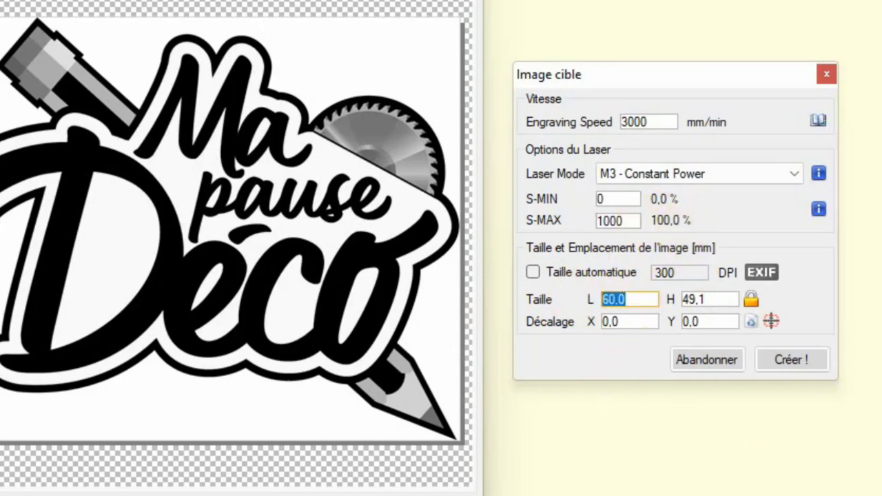
text(60)
double_click(722, 299)
text(3)
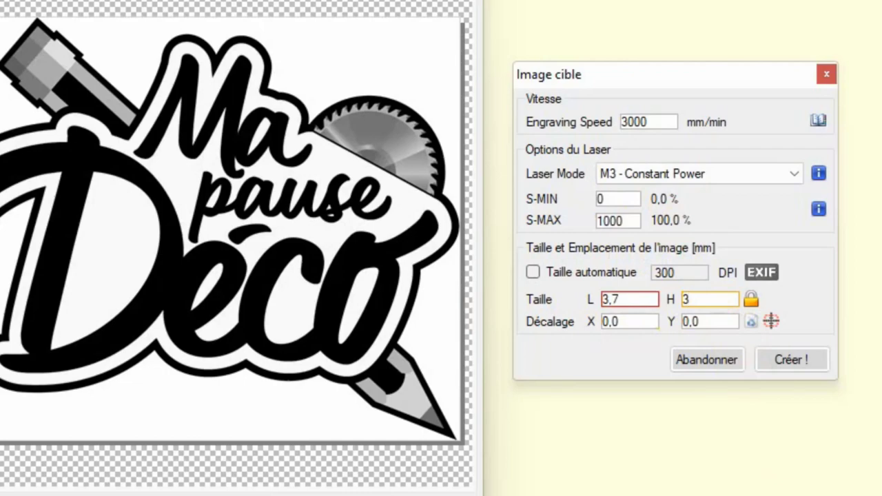
text(60,0)
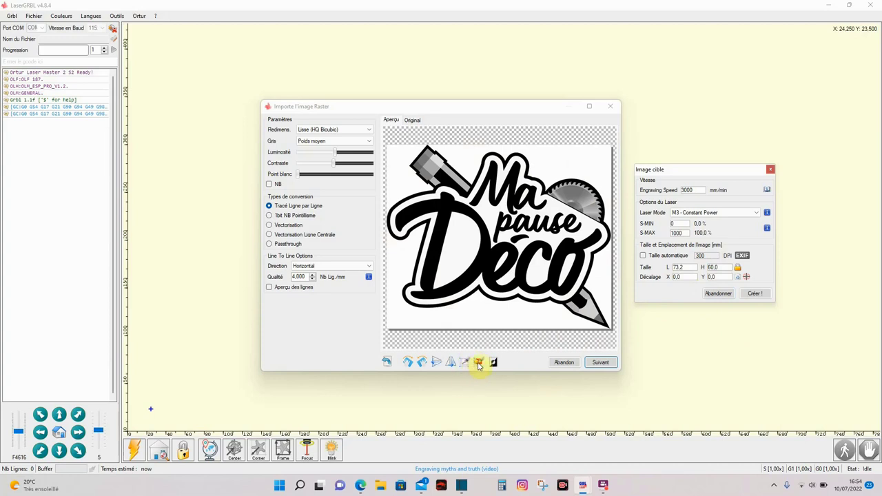
double_click(681, 267)
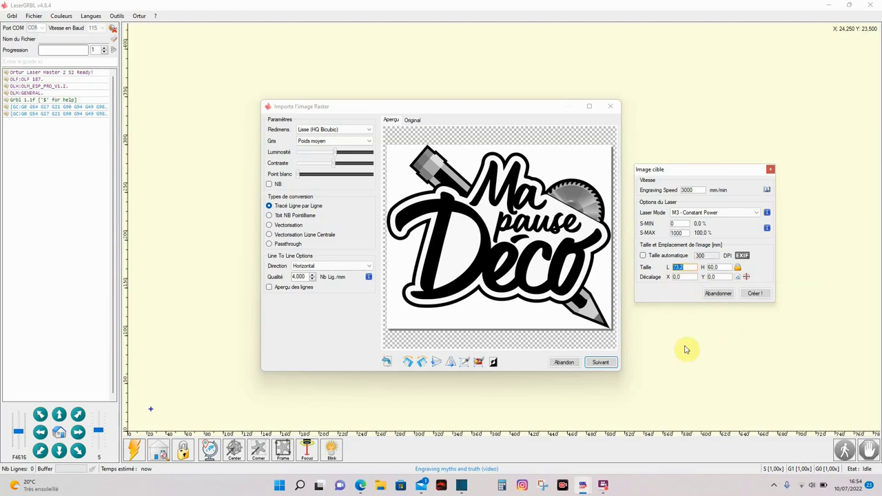
click(754, 295)
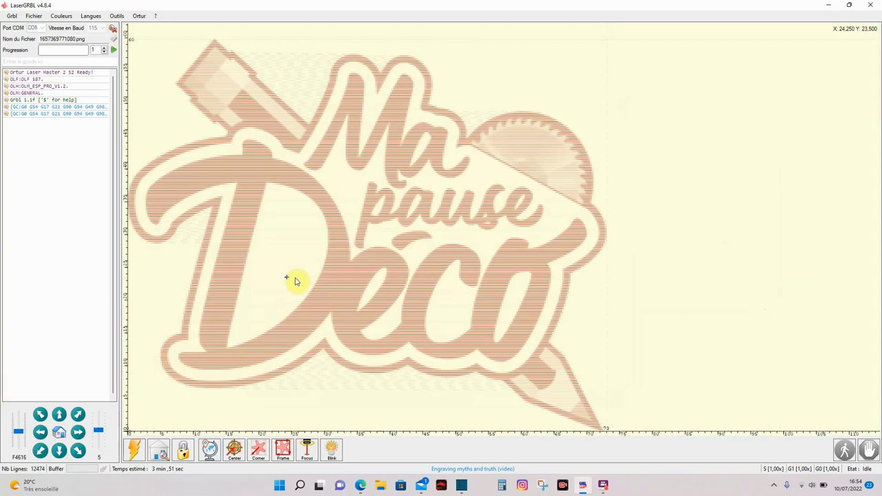
Step: Check the engraving's placement by moving the laser to its centre and corner and tracing its frame, and start the engraving program
click(234, 452)
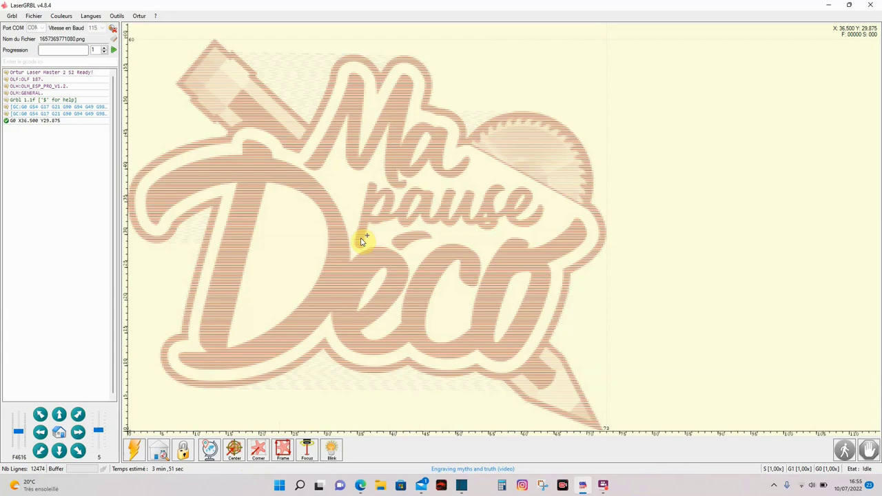
click(263, 450)
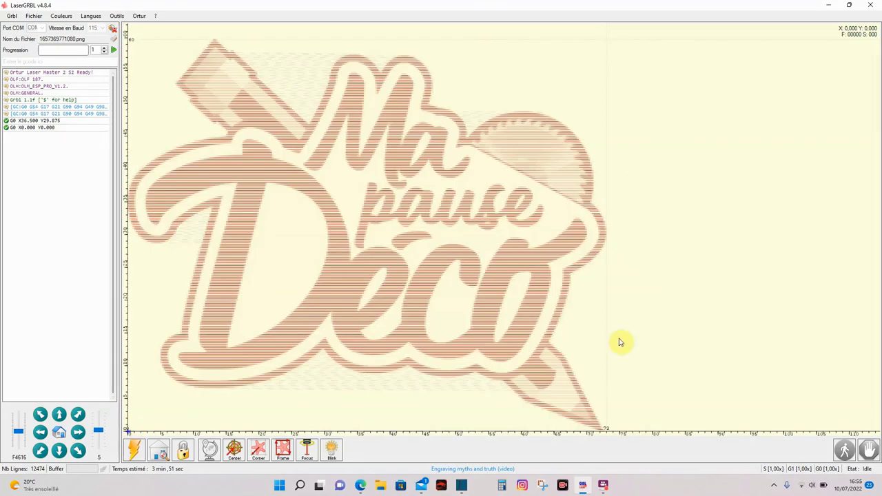
click(283, 450)
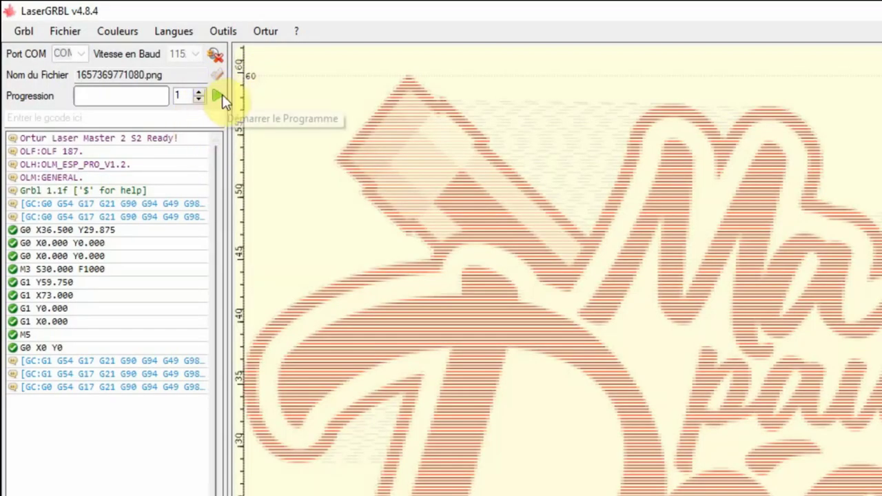
click(218, 96)
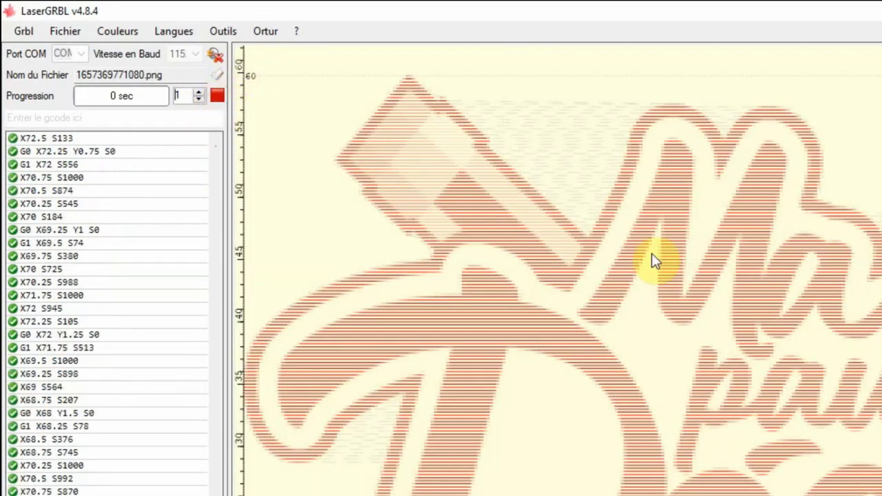